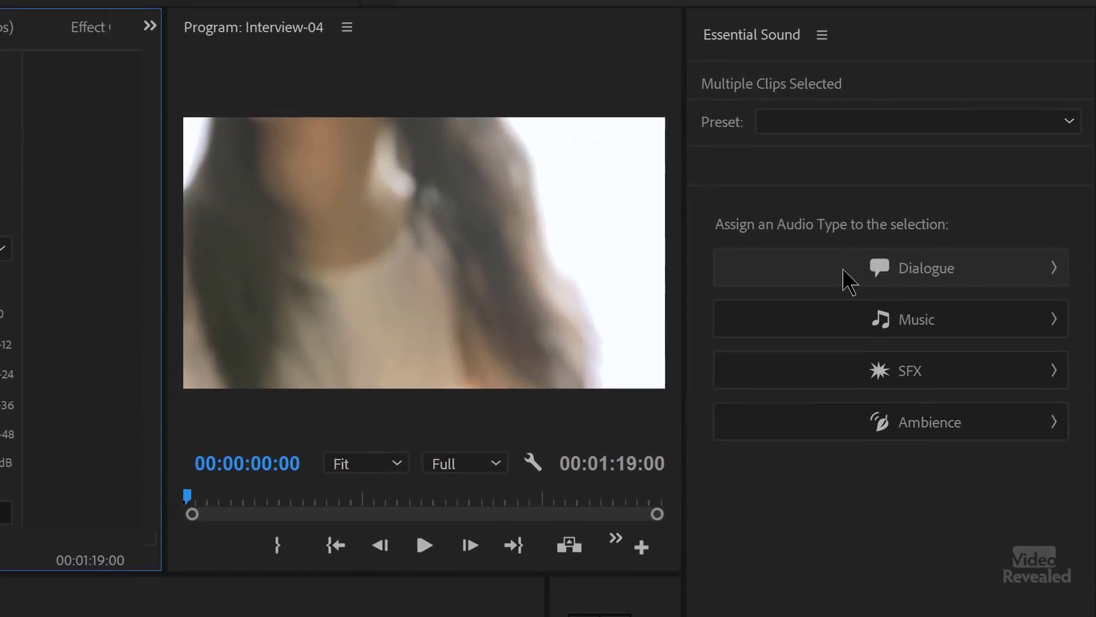
- Tag the selected A1 clips as Dialogue and auto-match their loudness to -23.00 LUFS
click(973, 190)
click(844, 270)
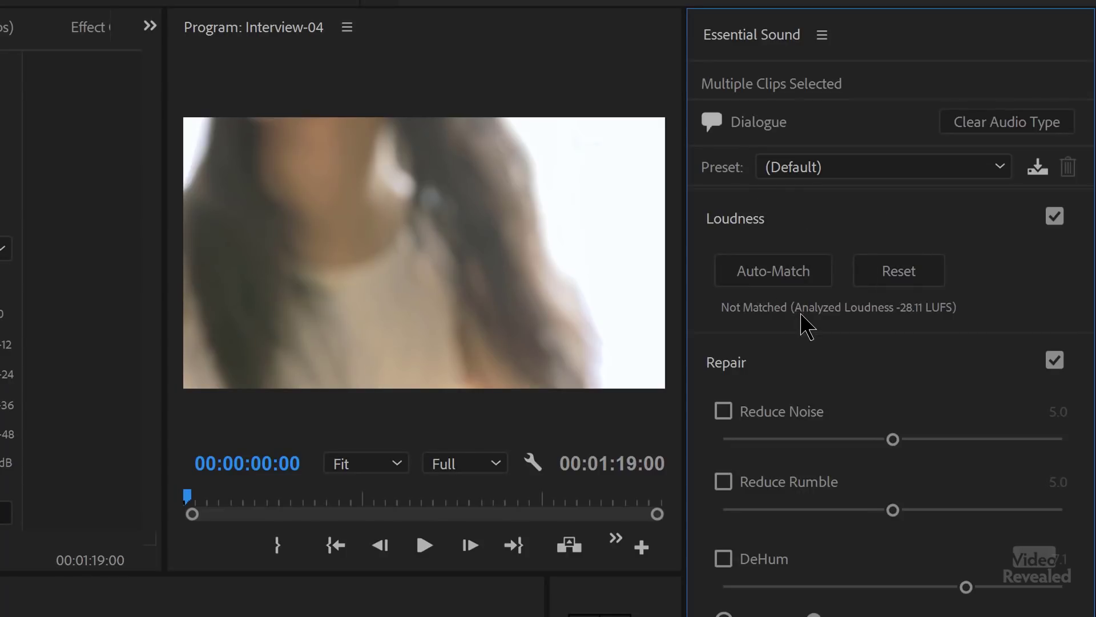
click(787, 274)
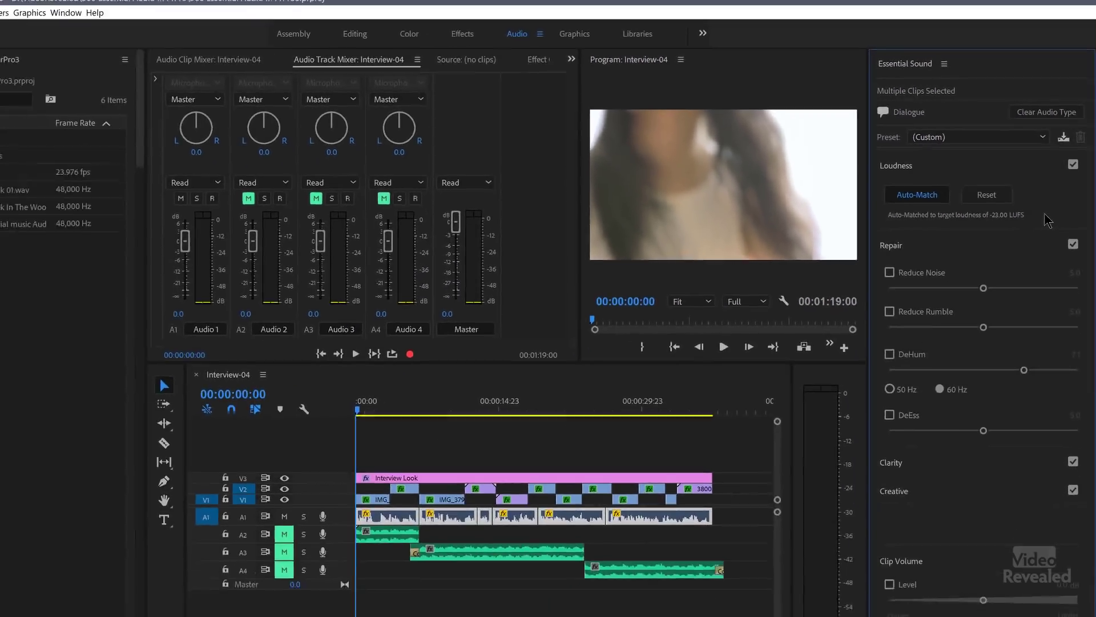
- In File Explorer, browse Documents > Adobe > Premiere Pro > 12.0 > profile folder
key(super+e)
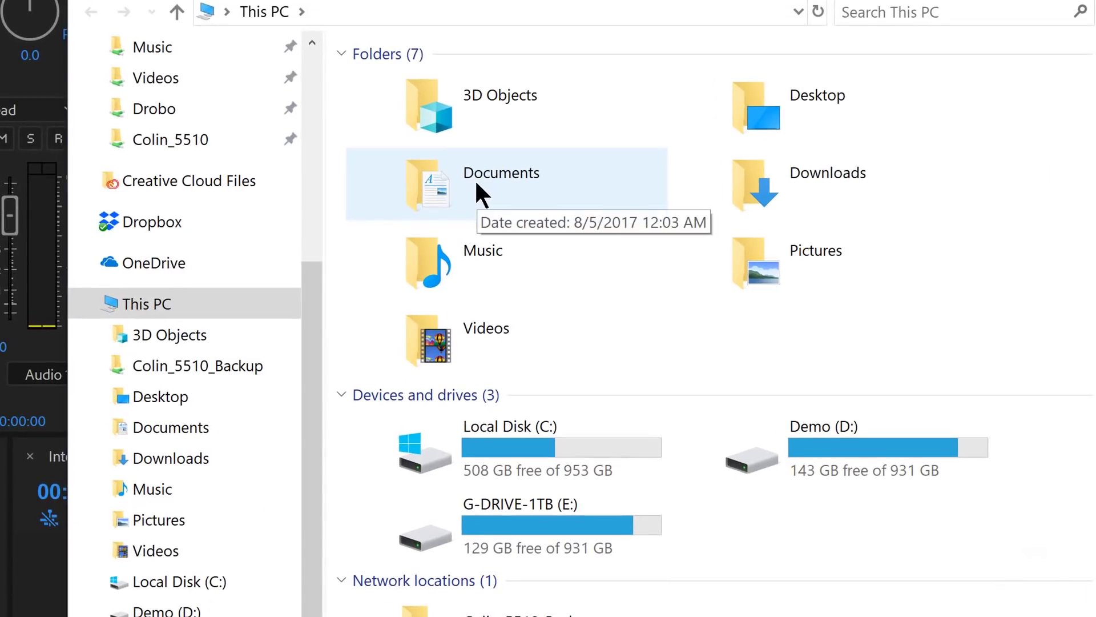
double_click(476, 184)
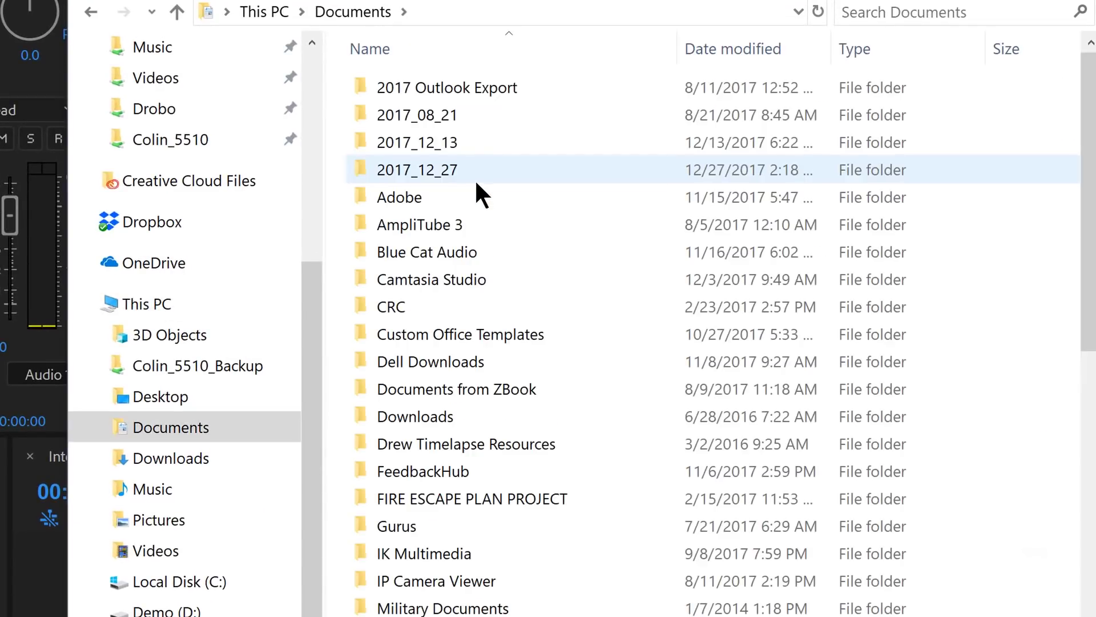
double_click(457, 200)
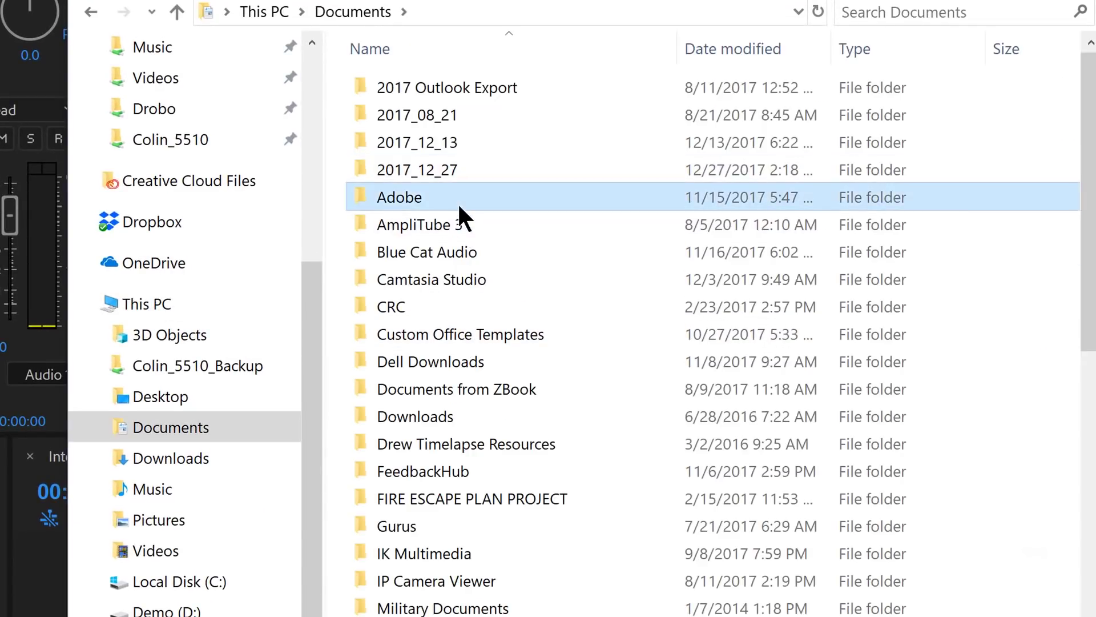
double_click(471, 246)
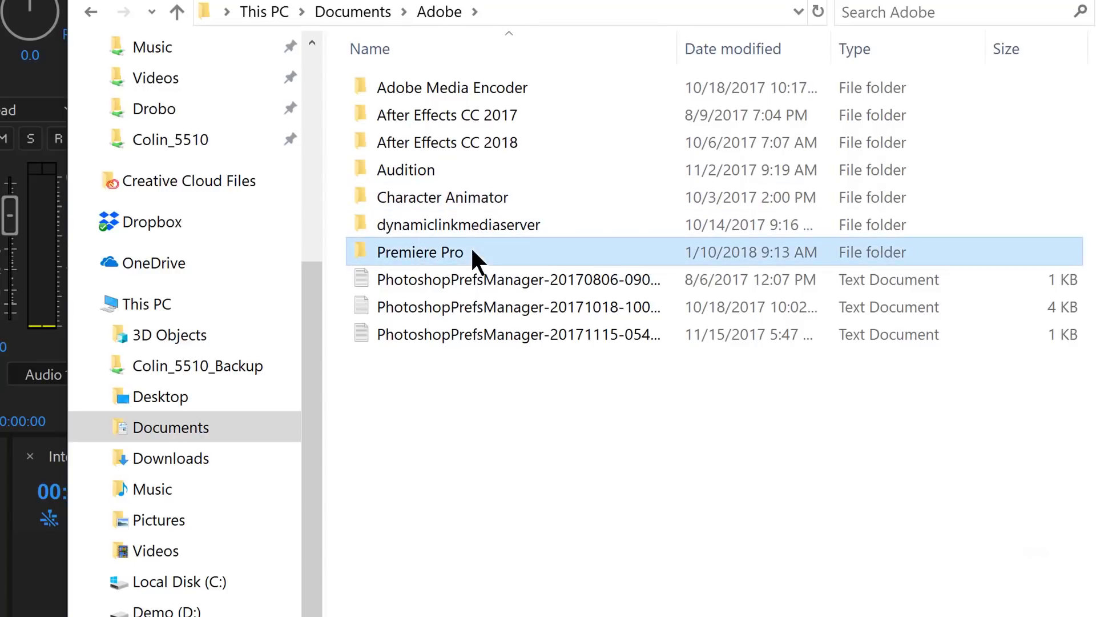
double_click(430, 87)
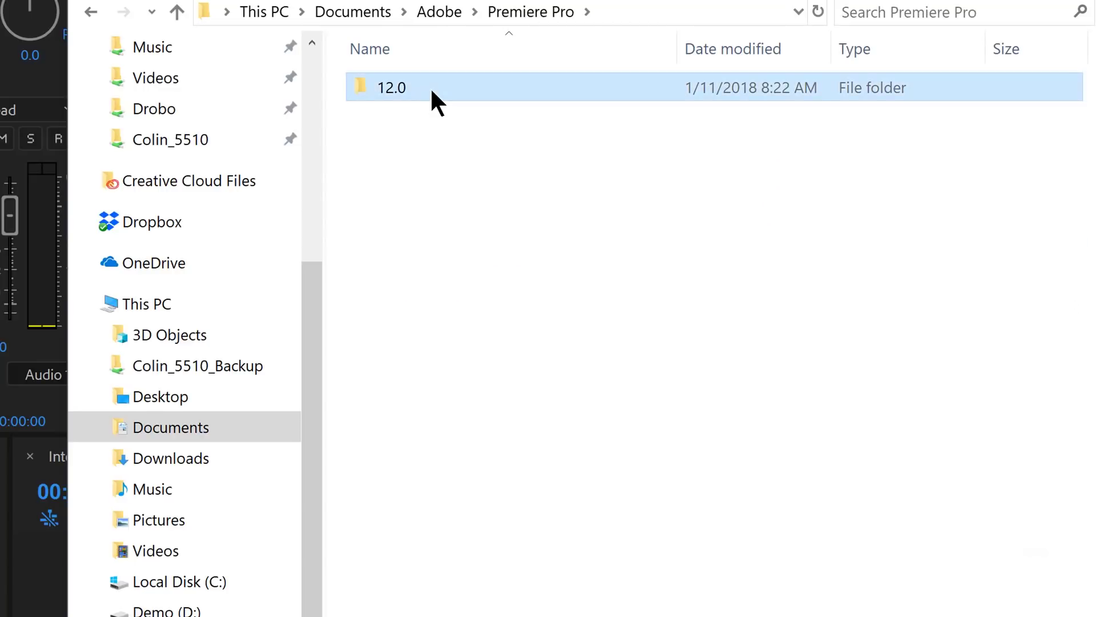
double_click(430, 86)
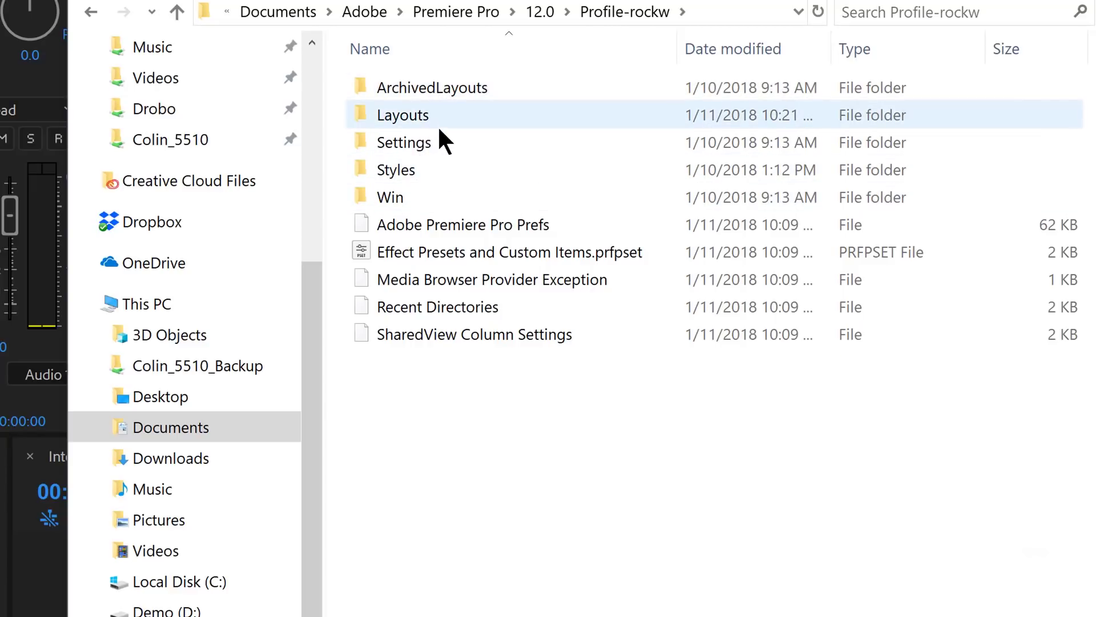
- Go into Settings > EssentialSound > Default > dialog and open (Config).essentialsound in Notepad
click(447, 142)
double_click(448, 142)
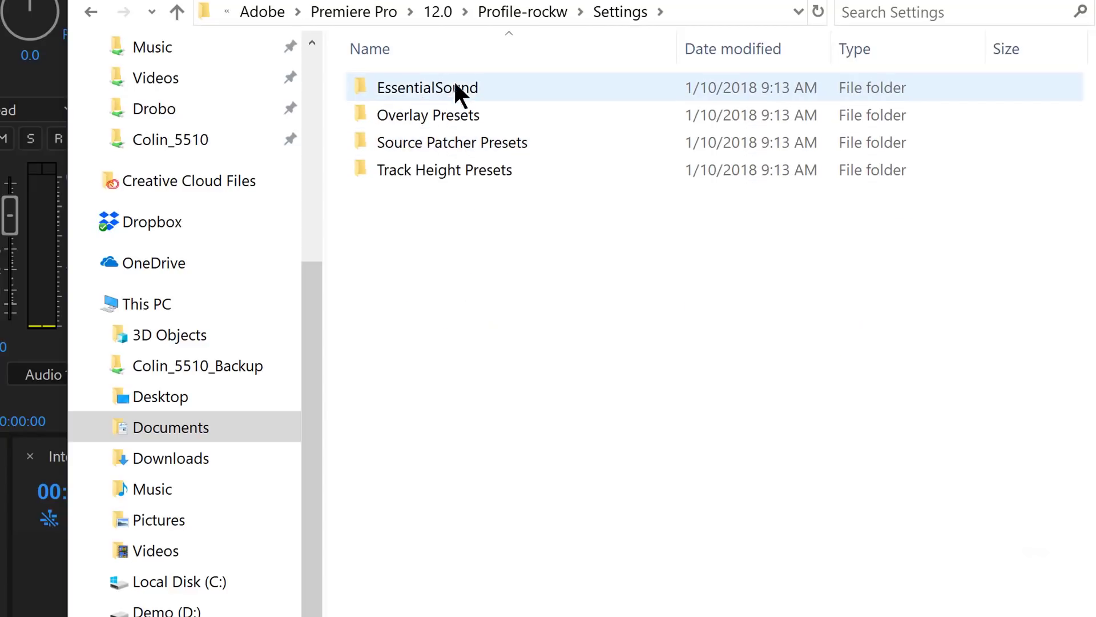
double_click(515, 86)
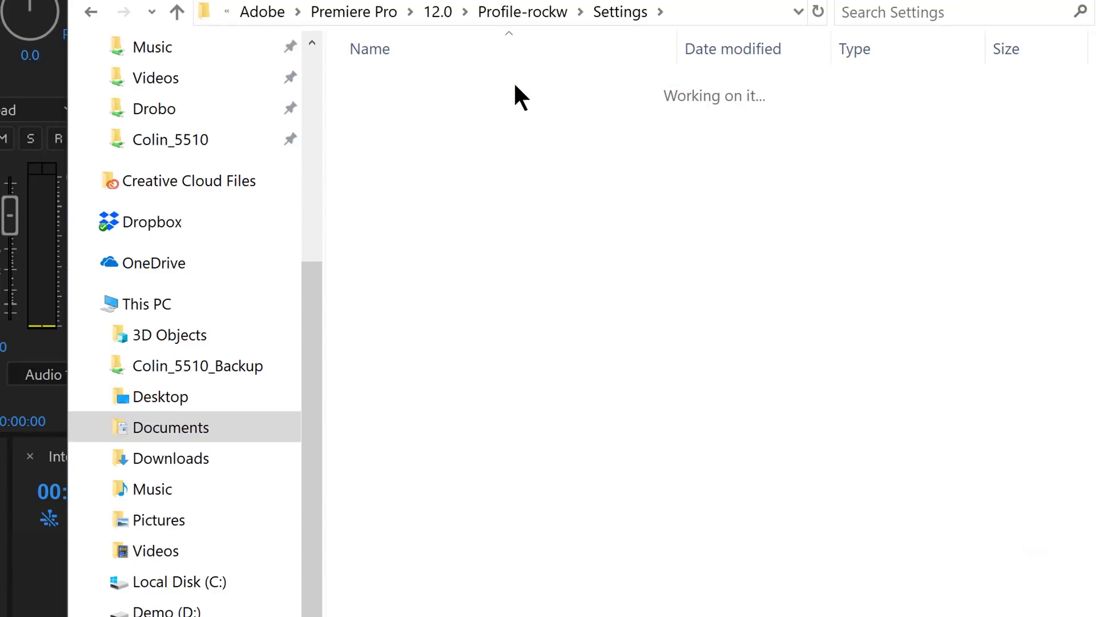
double_click(438, 88)
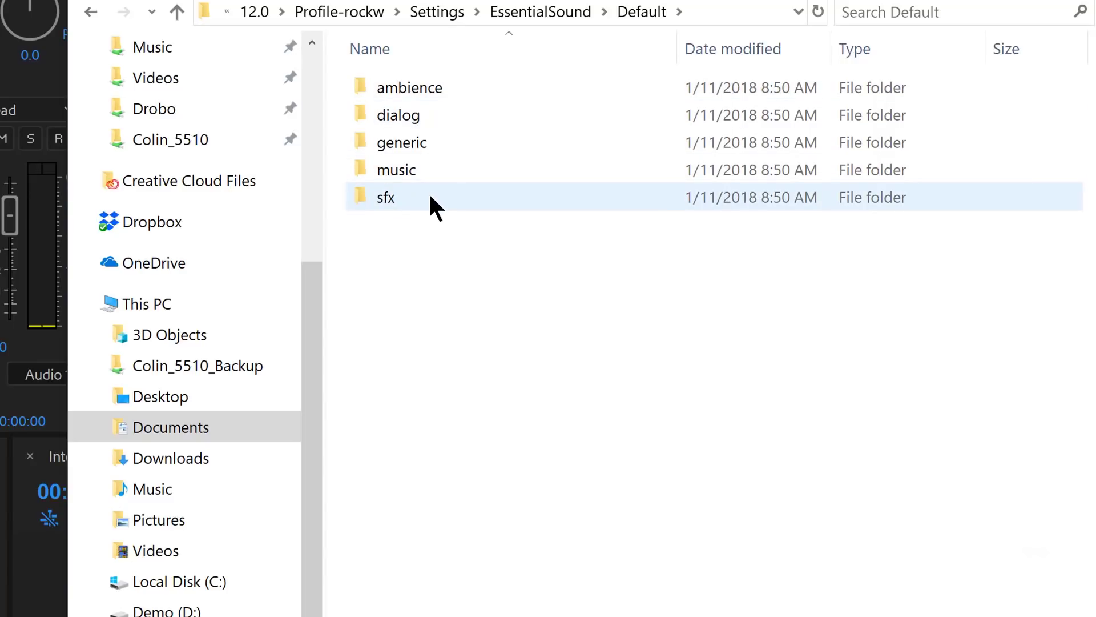
double_click(453, 113)
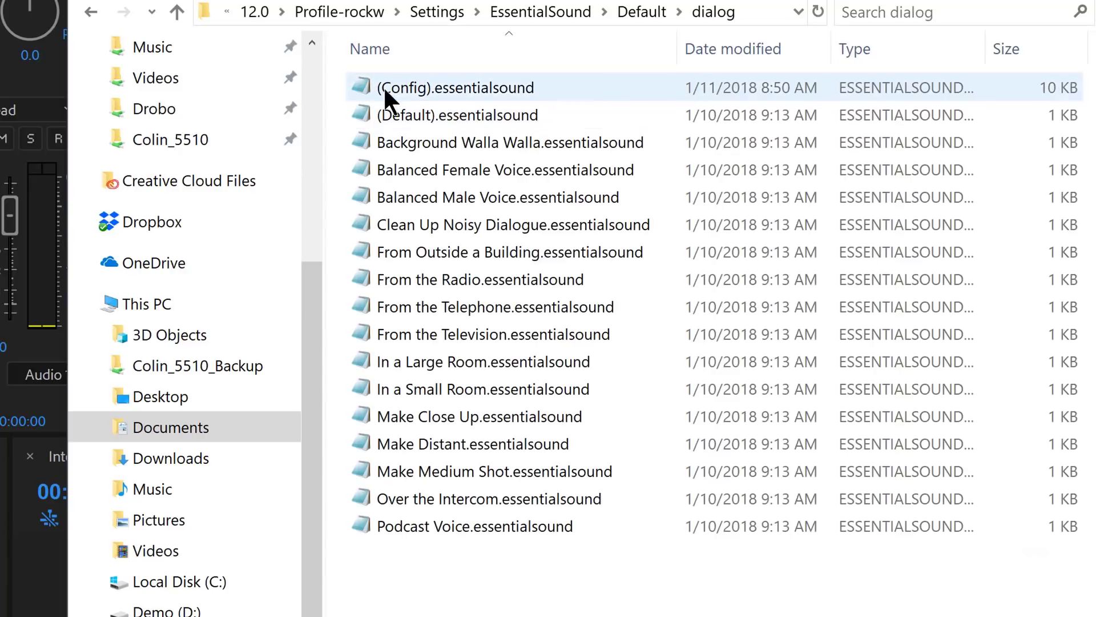
click(369, 84)
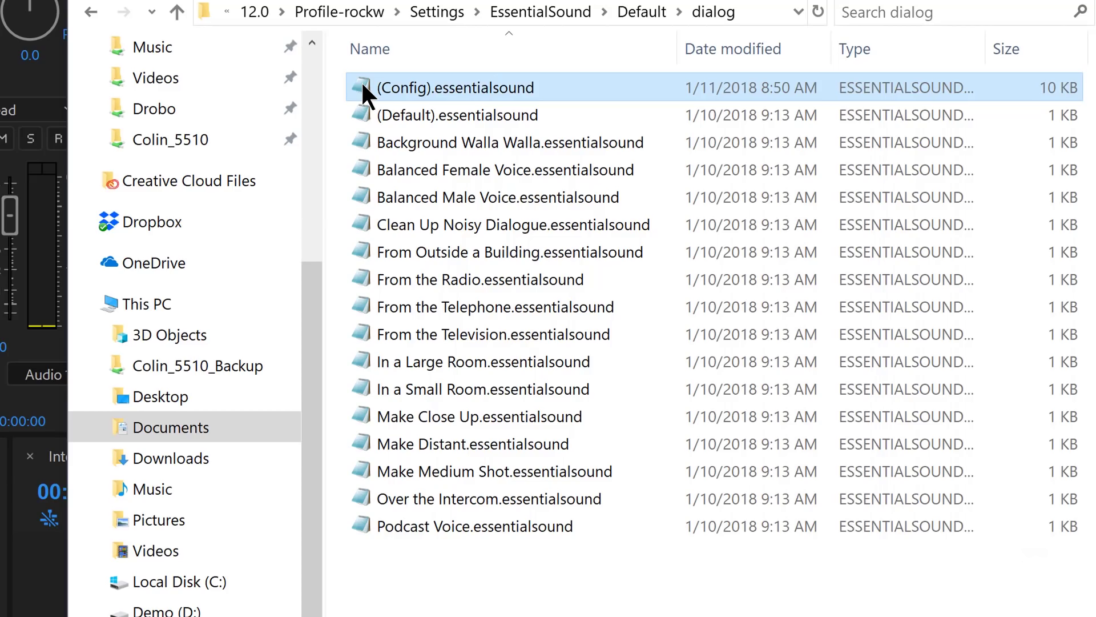
double_click(365, 88)
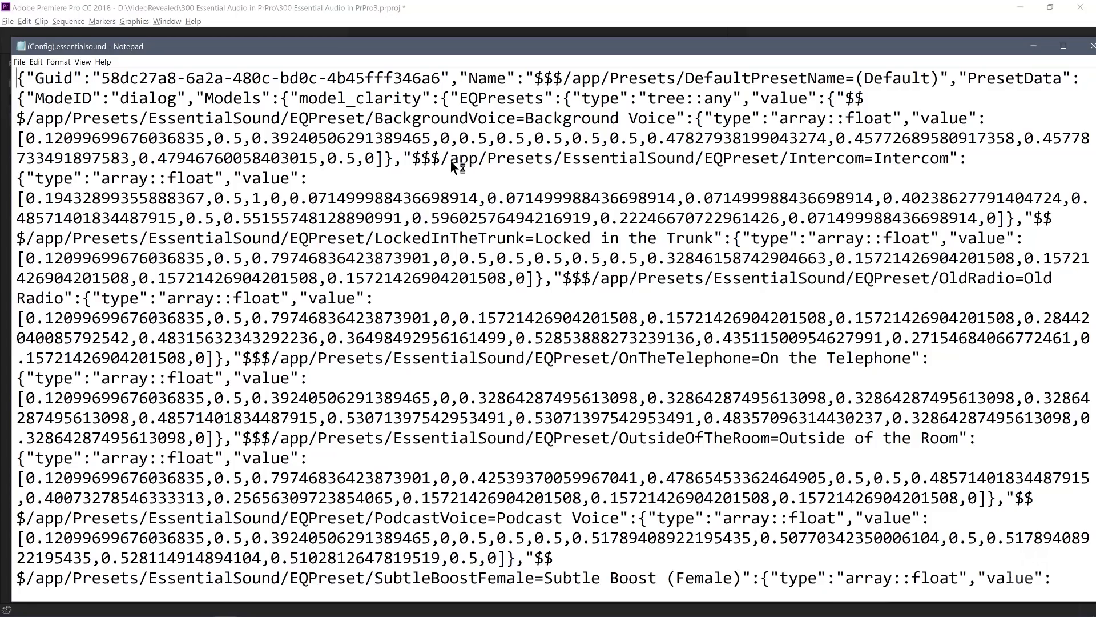
- Find model_loudness in the config file and select its -23 DefaultLoudness value
key(ctrl+f)
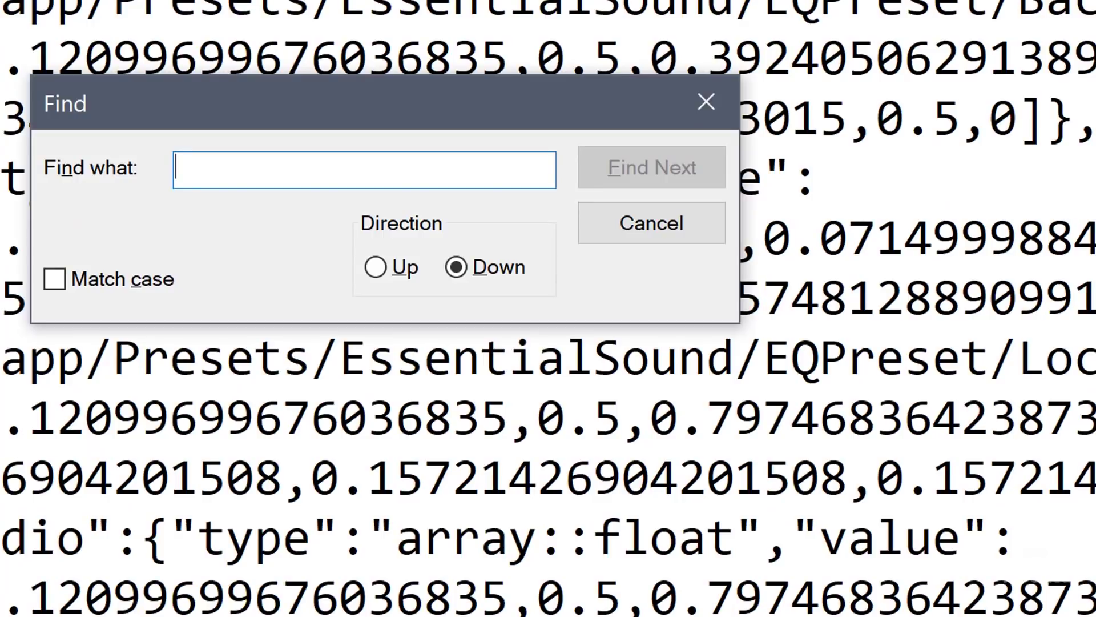
text(model)
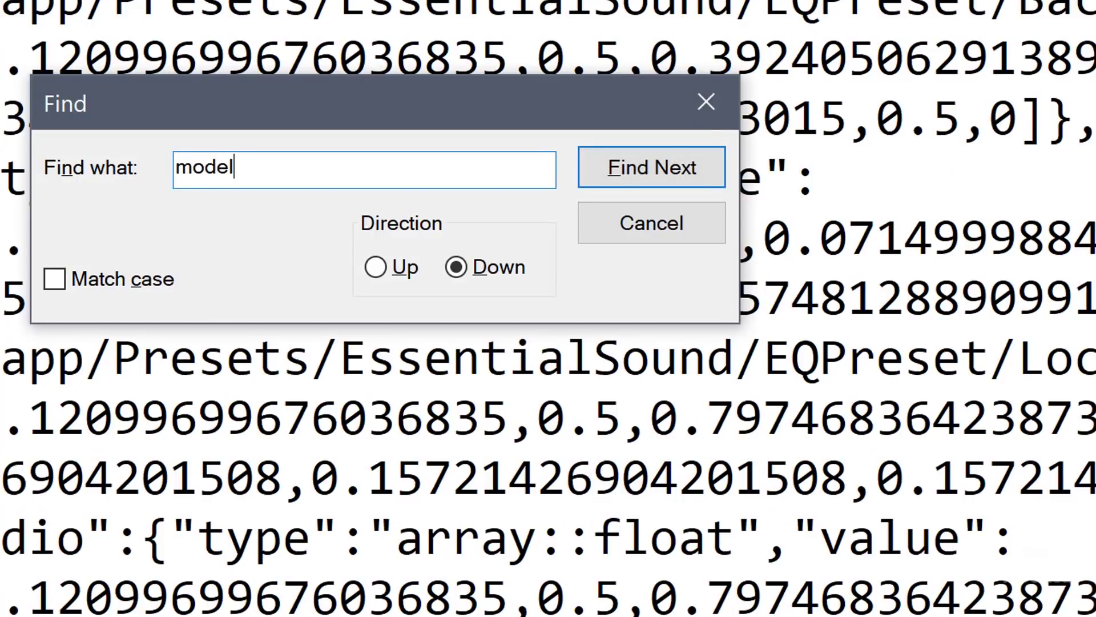
text(_loudness)
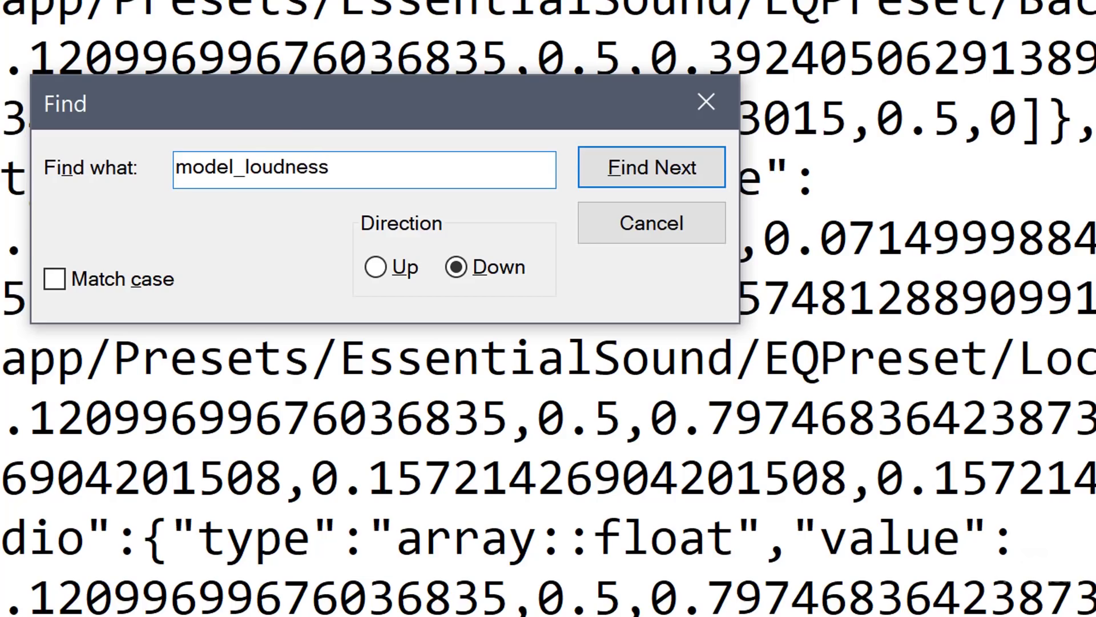
key(Return)
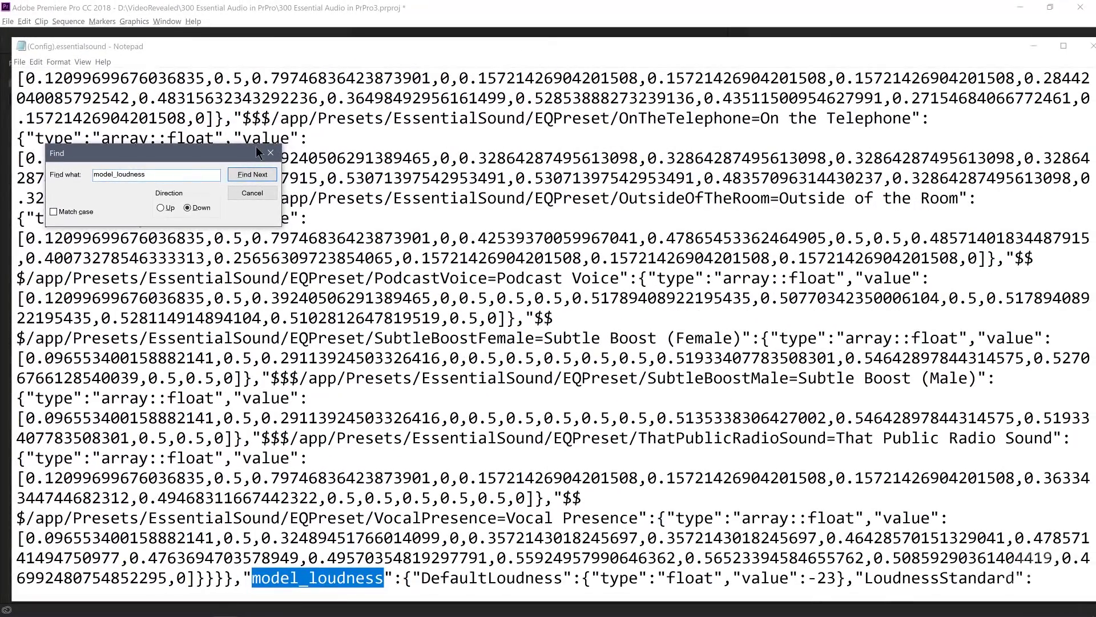
click(271, 154)
scroll(498, 228, down, 6)
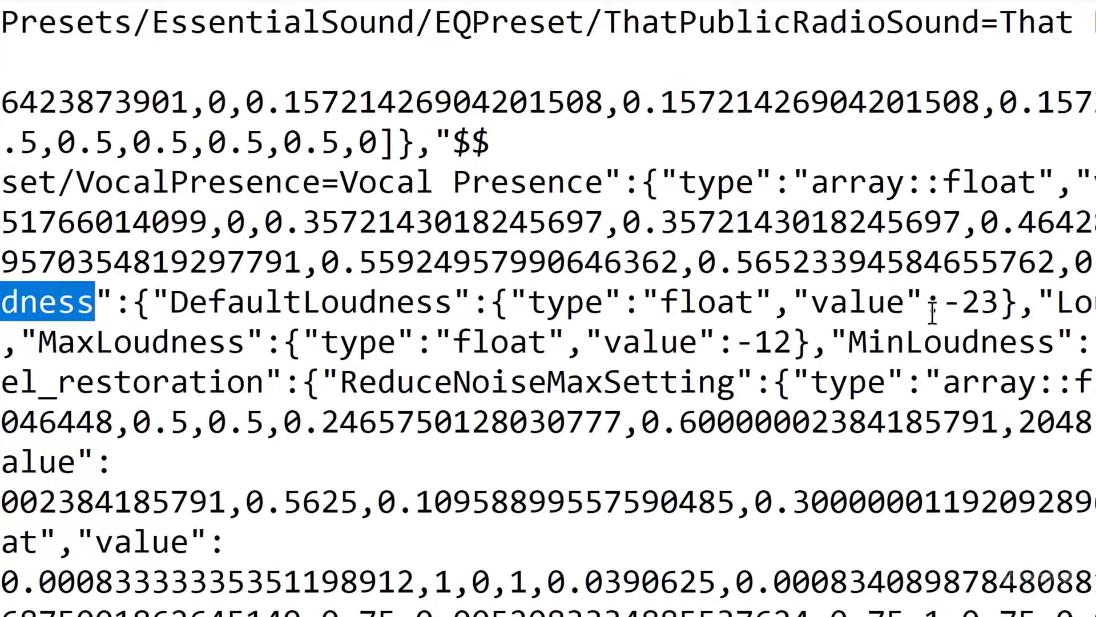
drag(945, 301, 1000, 298)
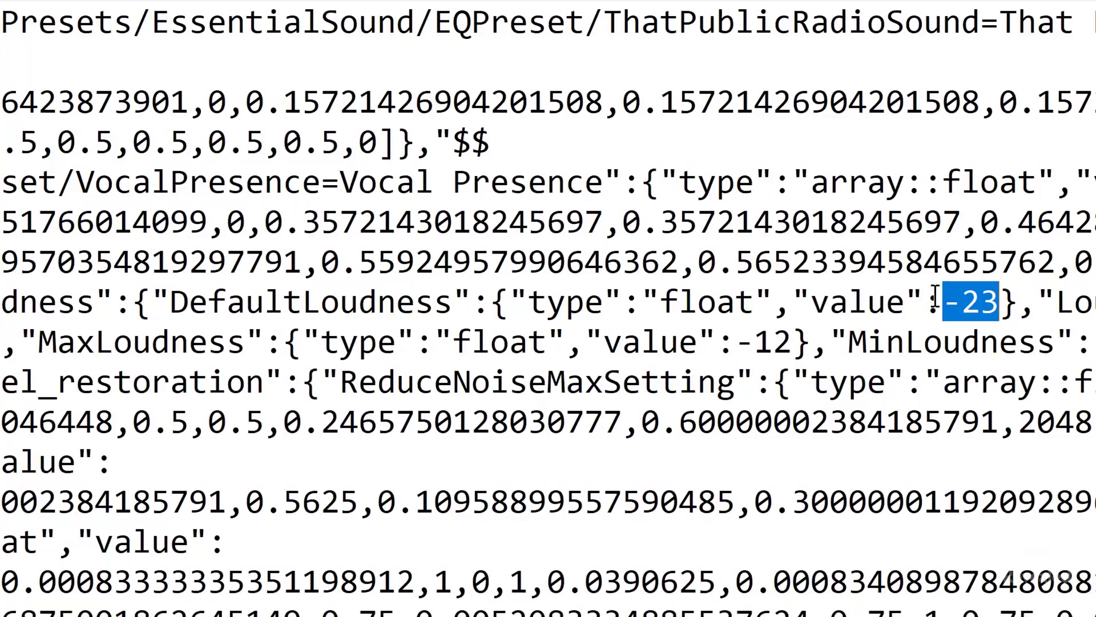
click(961, 309)
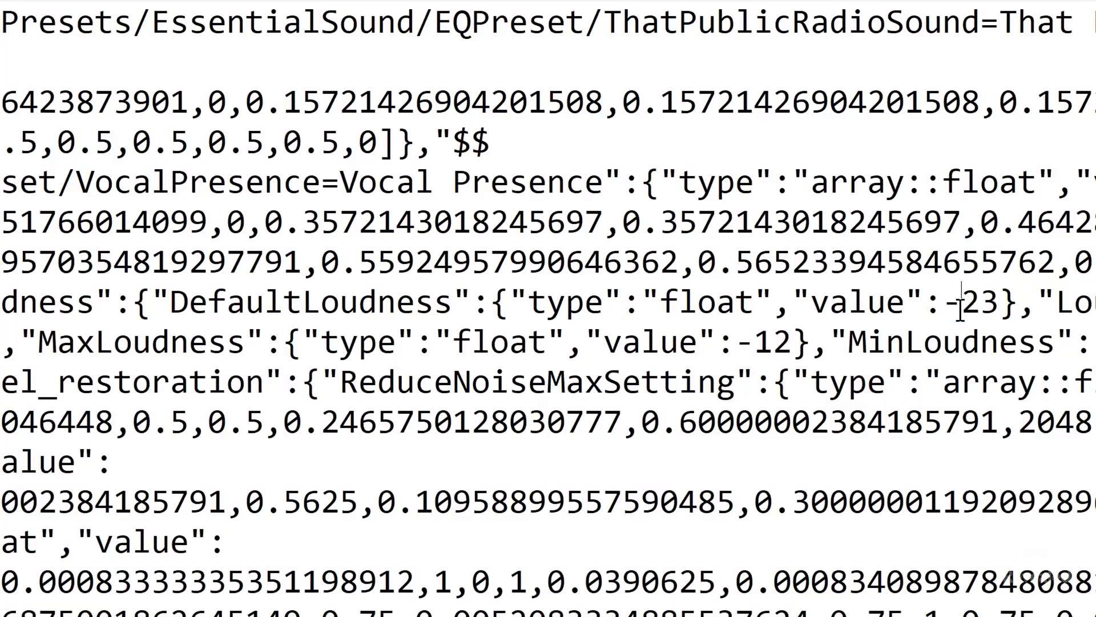
- Change DefaultLoudness from -23 to -30, save the preset file and close Notepad
double_click(981, 311)
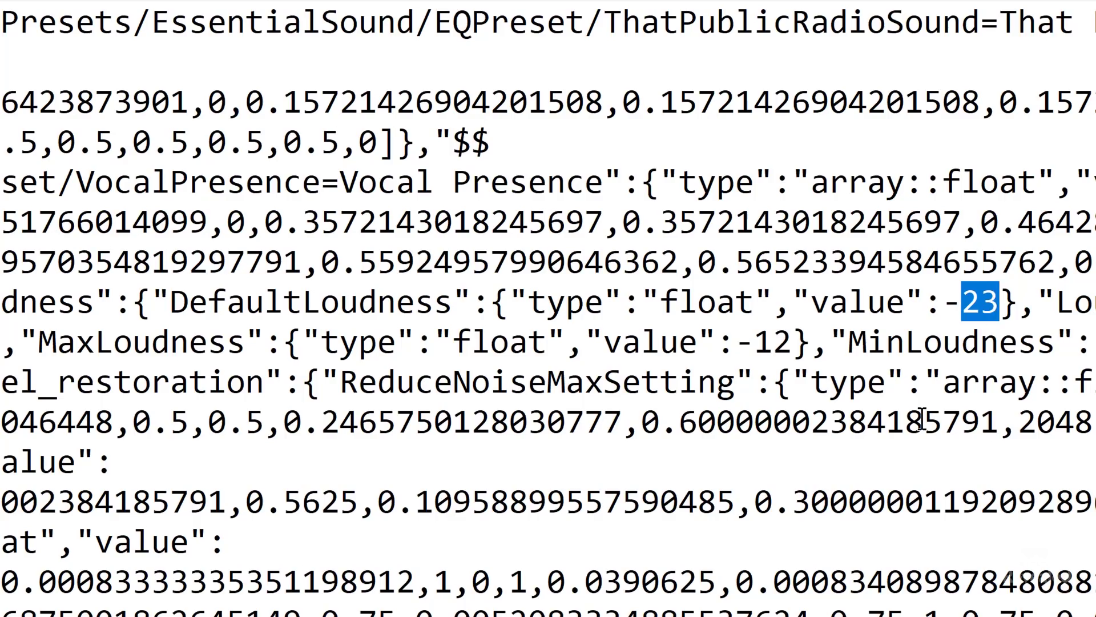
text(30)
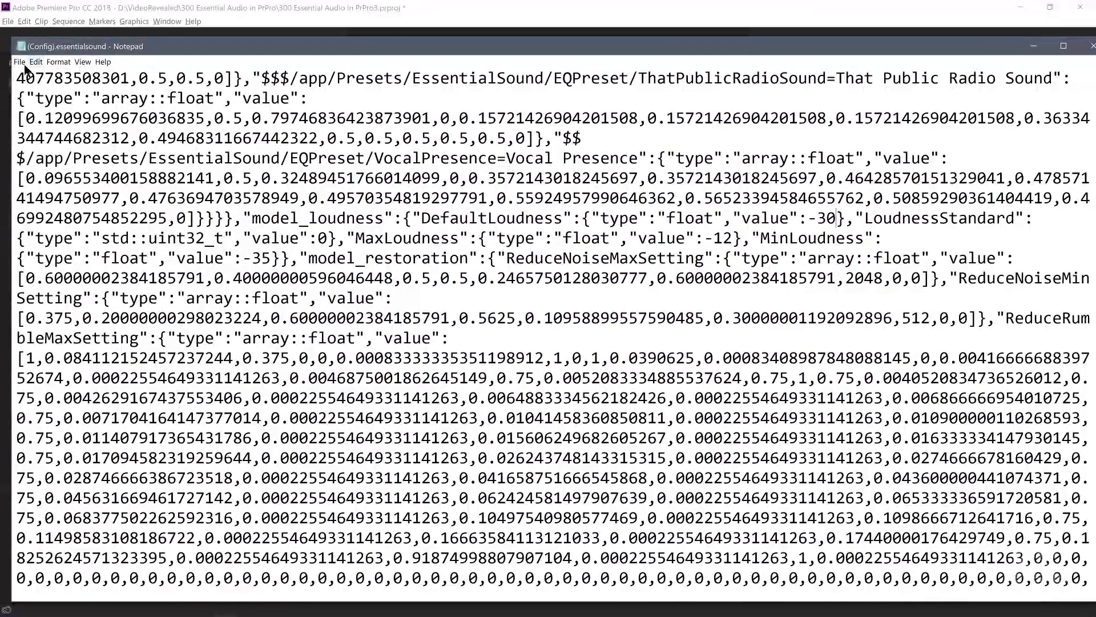
click(24, 64)
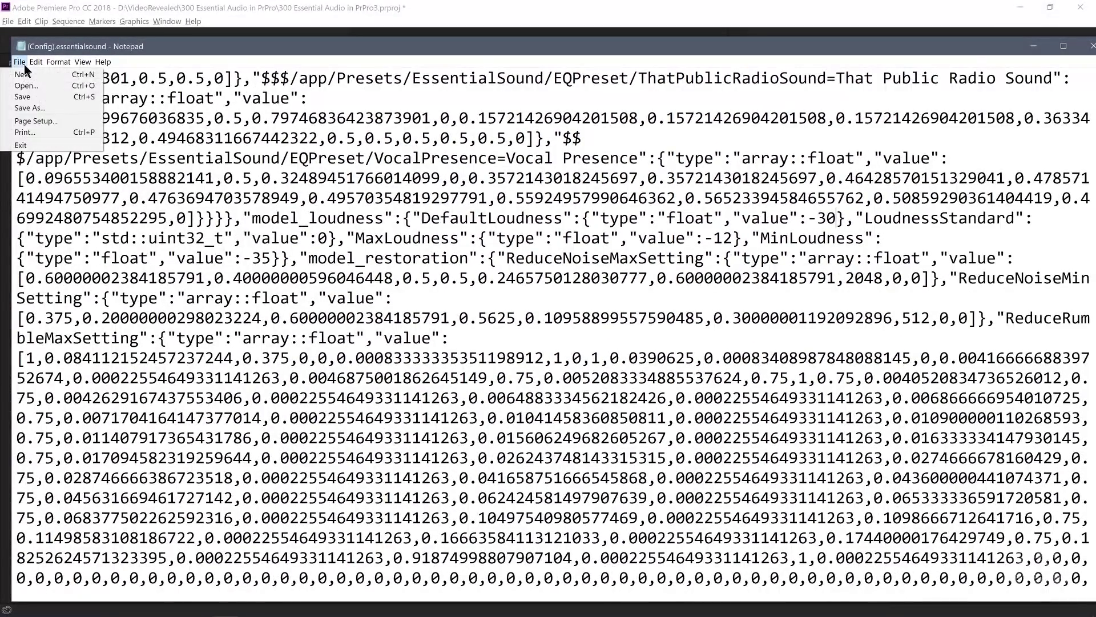
click(38, 97)
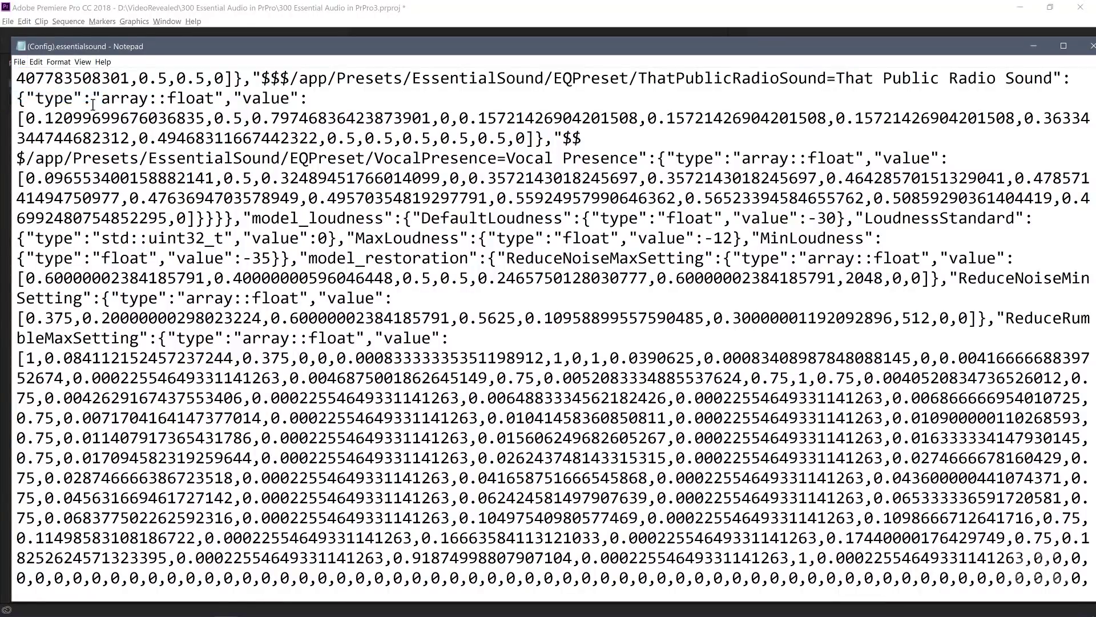
click(1090, 47)
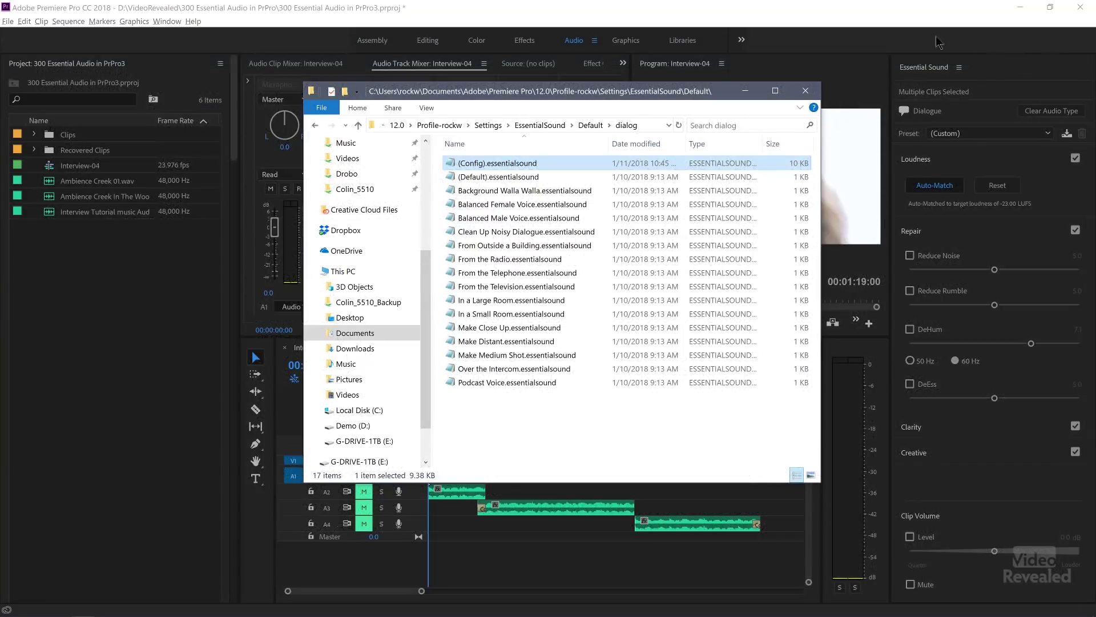
- Close the settings folder, reopen the 300 Essential Audio in PrPro3 project, and switch to the Audio workspace
click(806, 92)
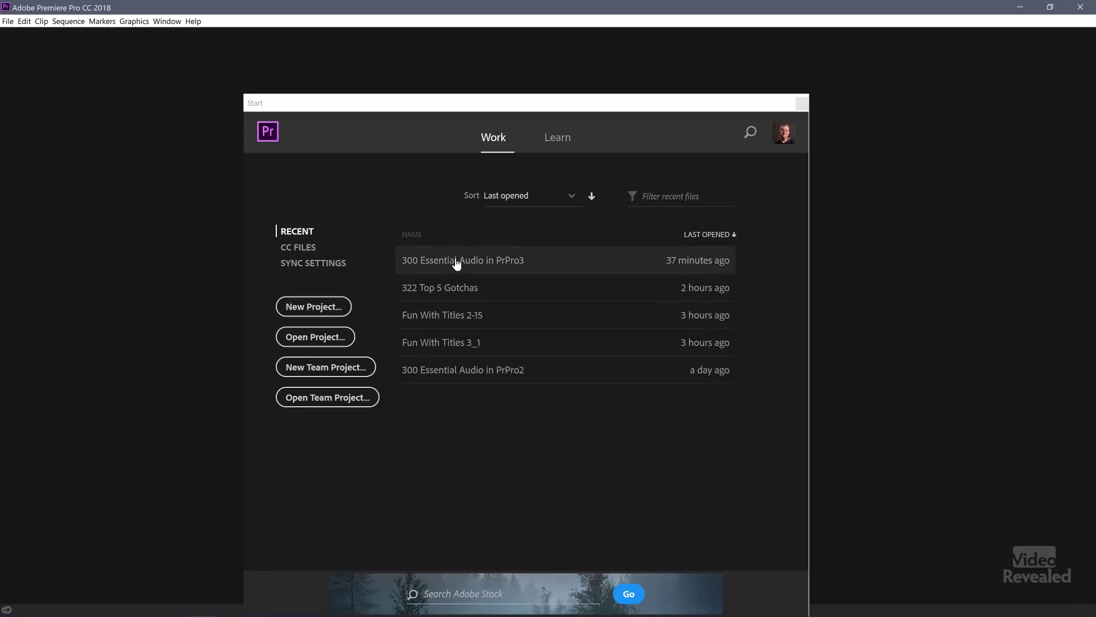
click(455, 258)
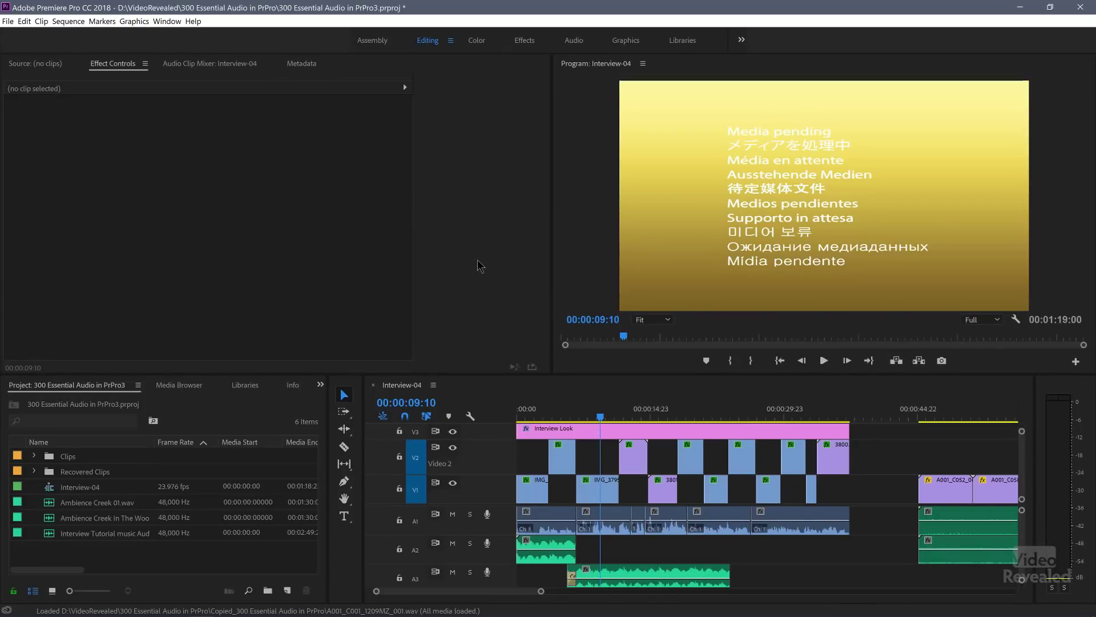
click(571, 41)
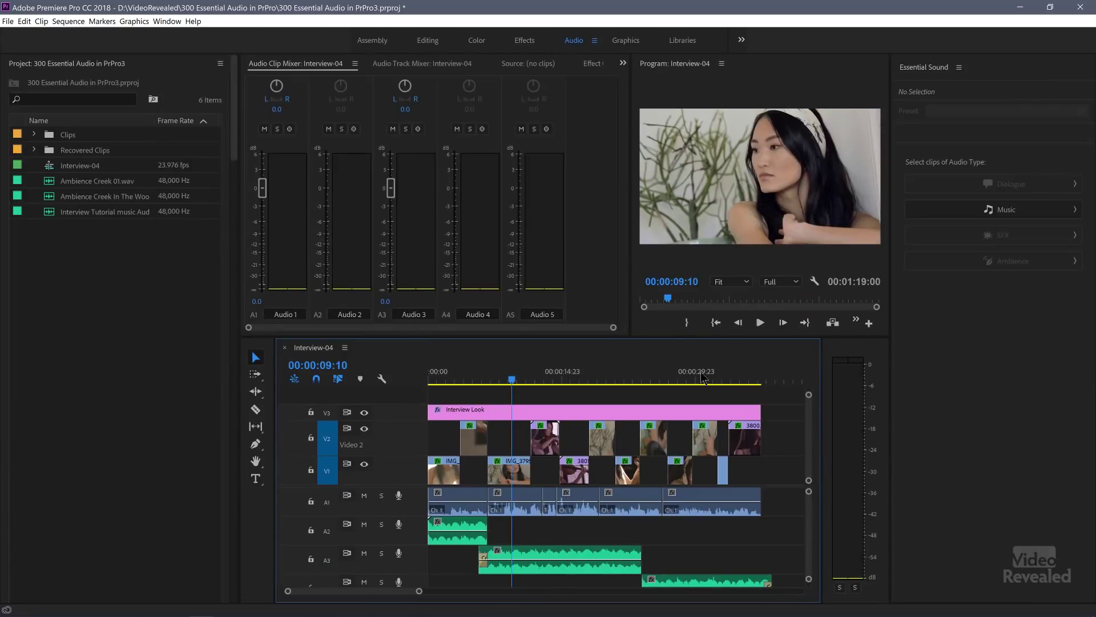
- Select the A1 interview clips, tag them Dialogue, auto-match to -30.00 LUFS, and show the Audio Track Mixer
drag(785, 505, 437, 506)
click(1004, 184)
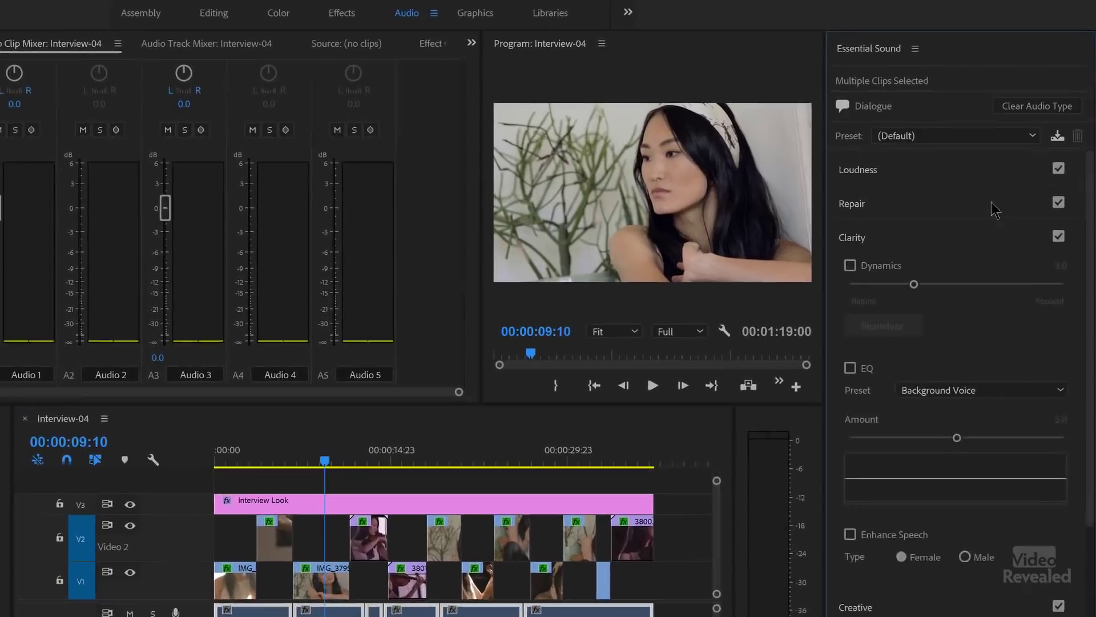
click(794, 198)
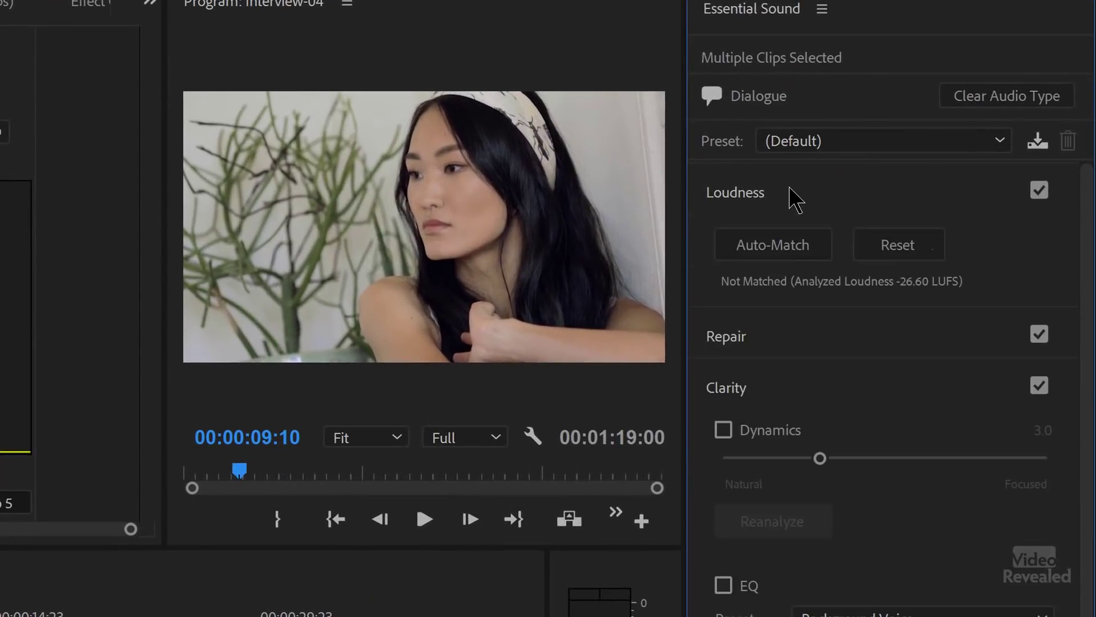
click(796, 249)
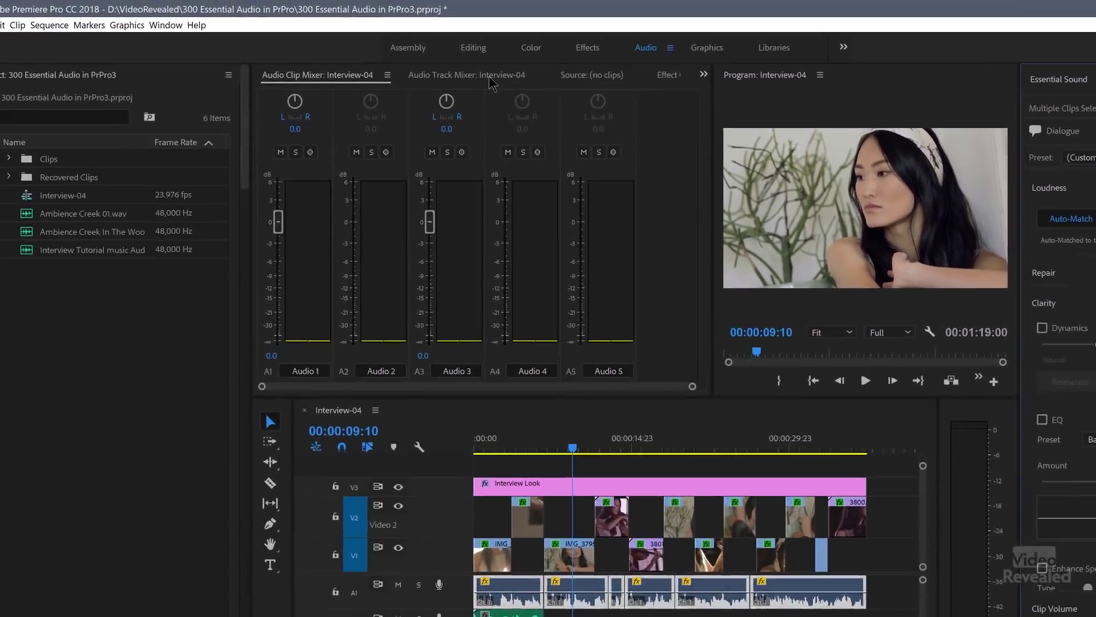
click(441, 66)
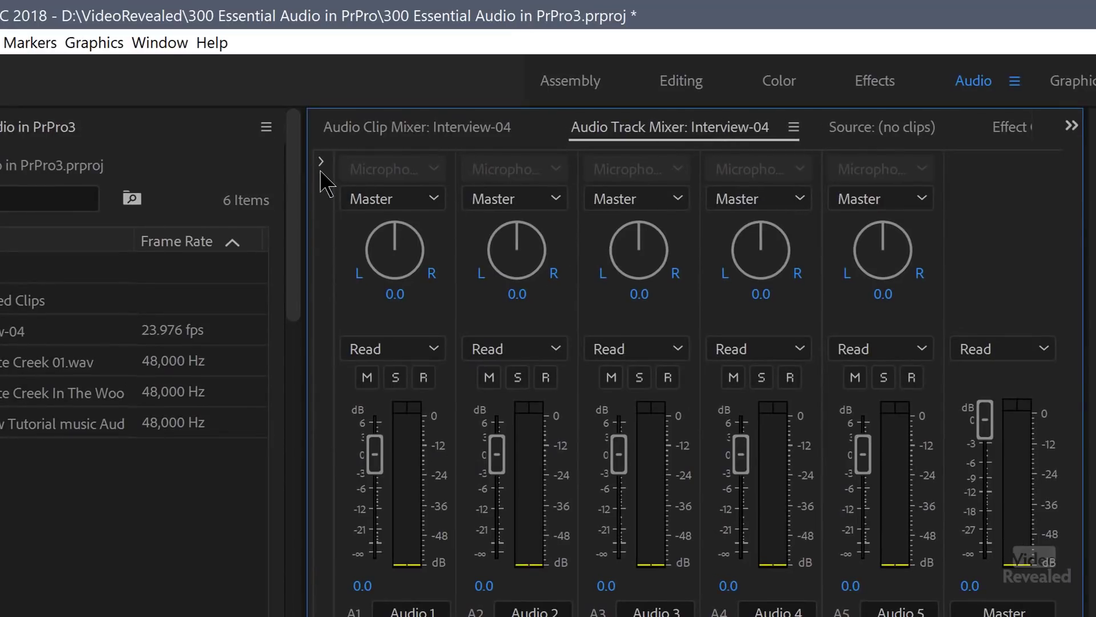
- Insert Loudness Radar on Audio 1 in the track mixer, open its editor, and play to measure
click(321, 162)
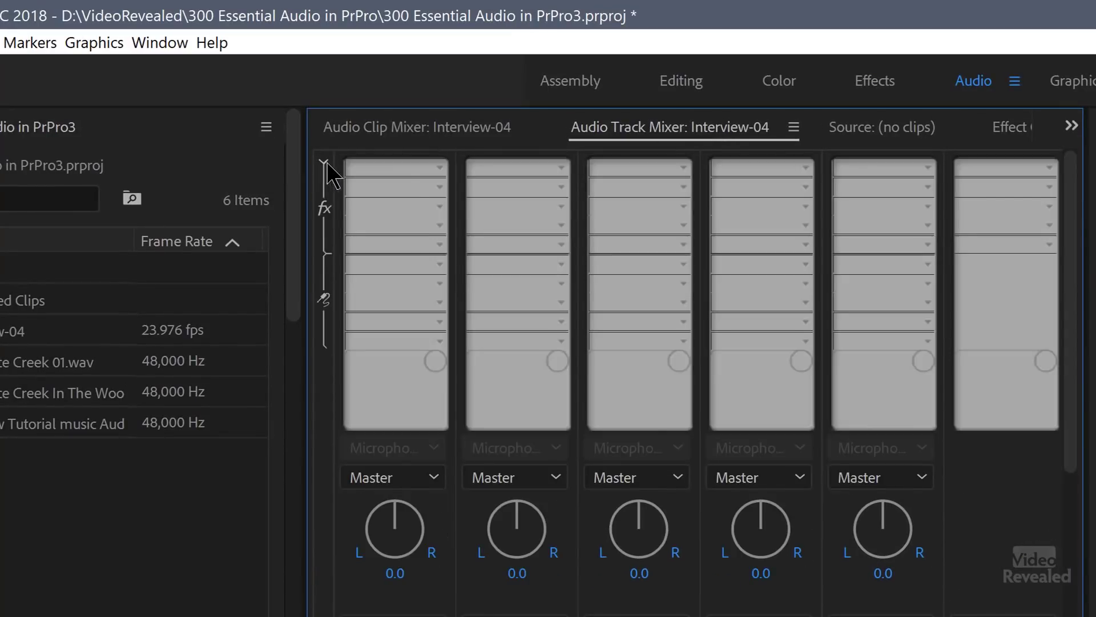
click(439, 167)
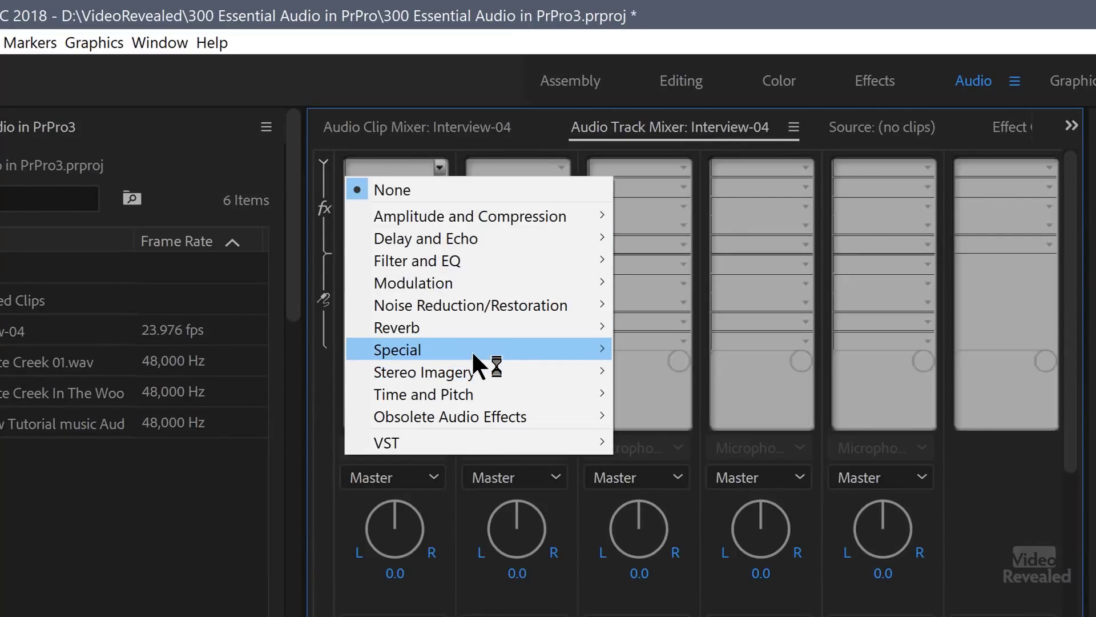
mouse_move(471, 351)
click(293, 457)
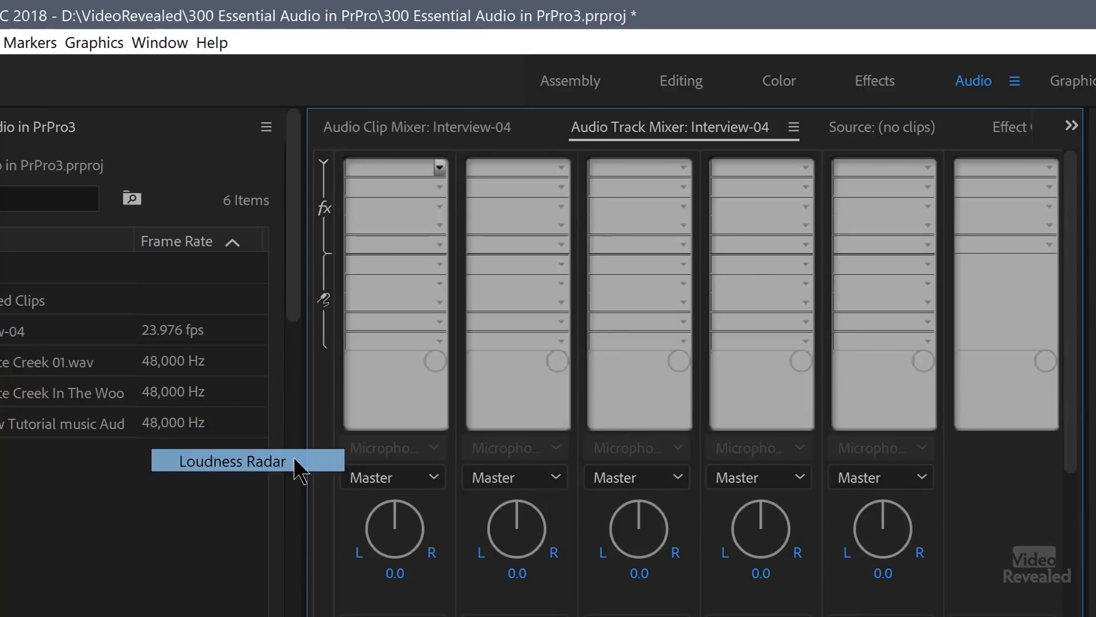
double_click(398, 166)
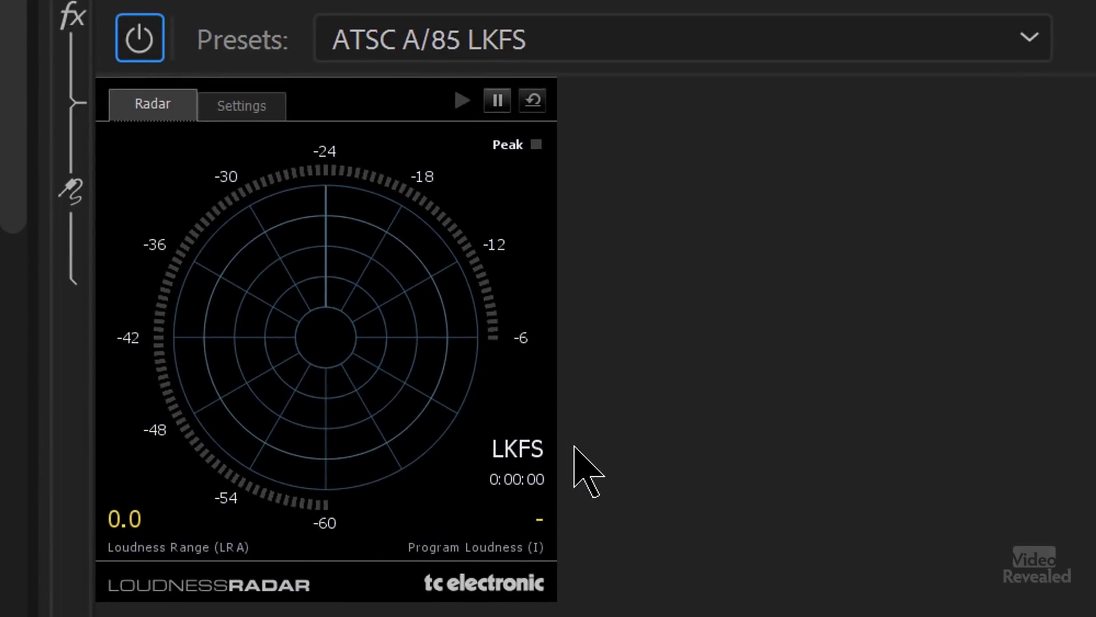
key(space)
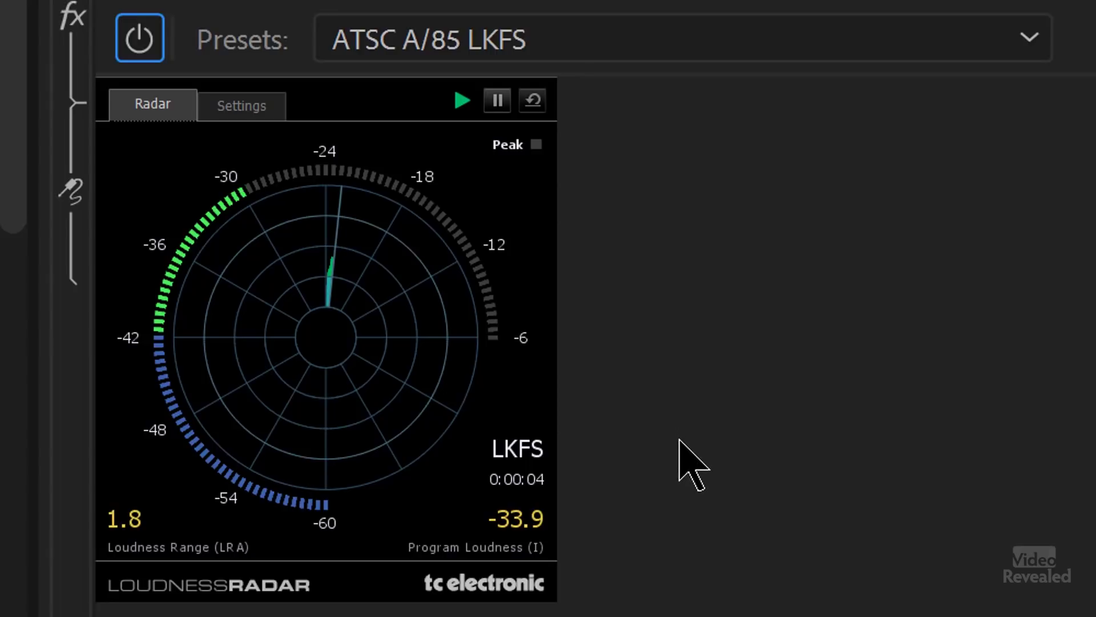